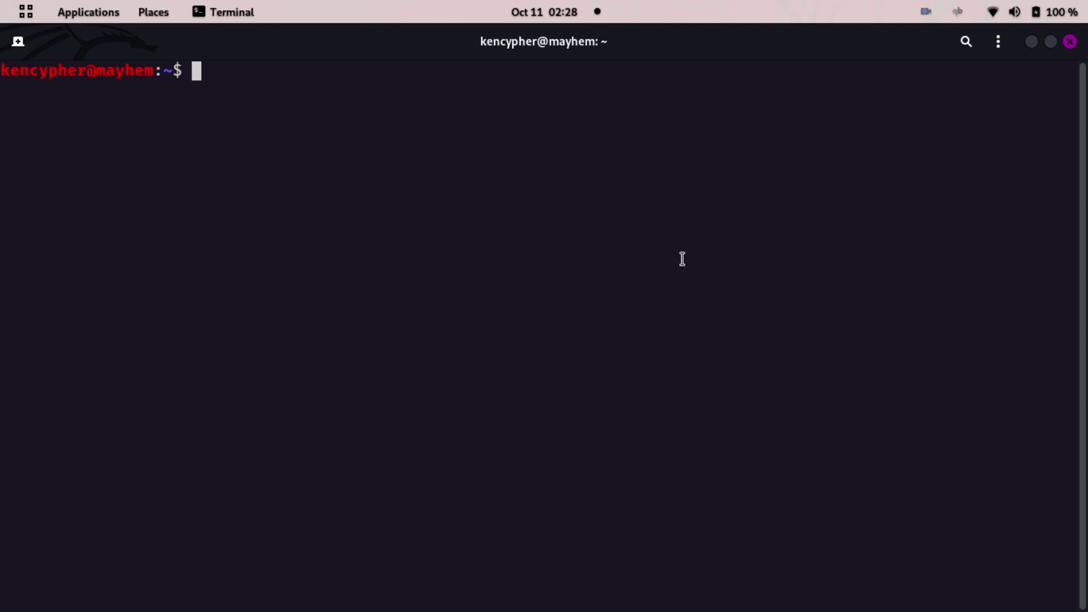
# Step: Install the maltego package with sudo apt install maltego, then clear the terminal
pyautogui.write('sudo apt')
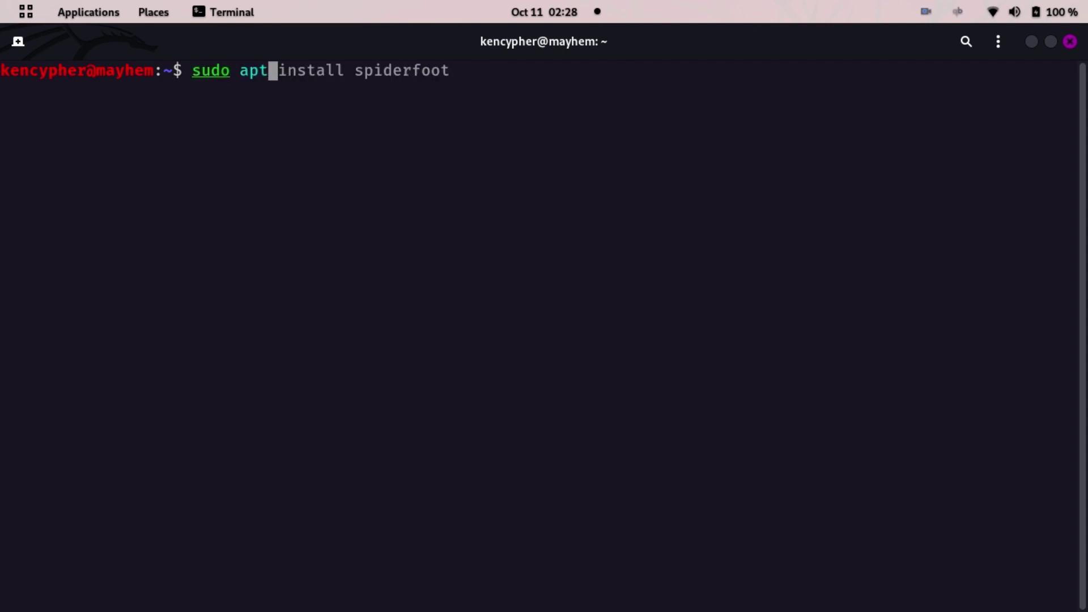
pyautogui.write(' install mate')
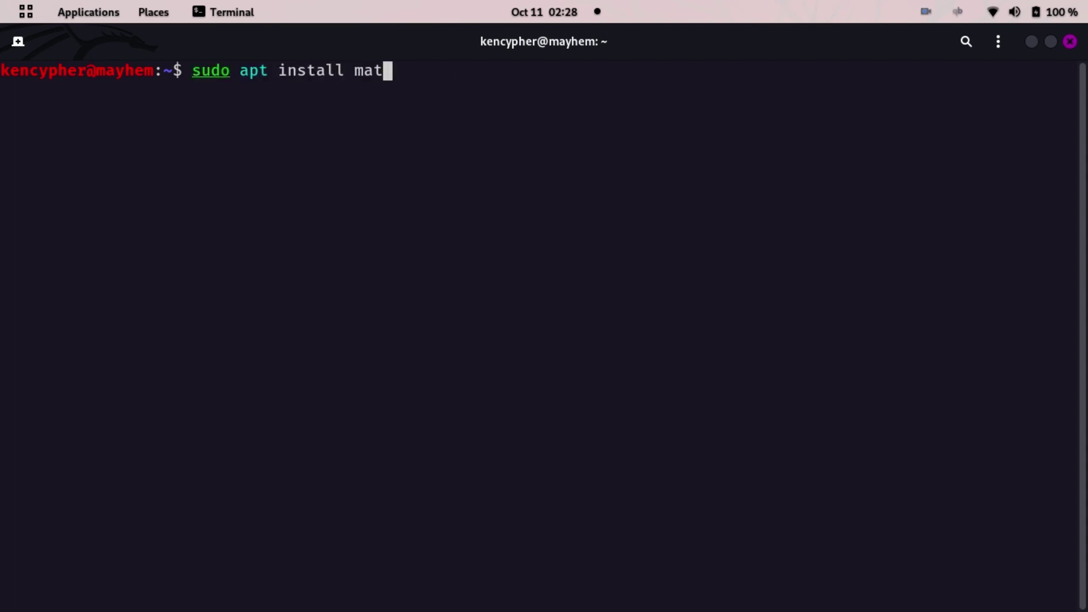
pyautogui.press('BackSpace')
pyautogui.press('BackSpace')
pyautogui.write('ltego')
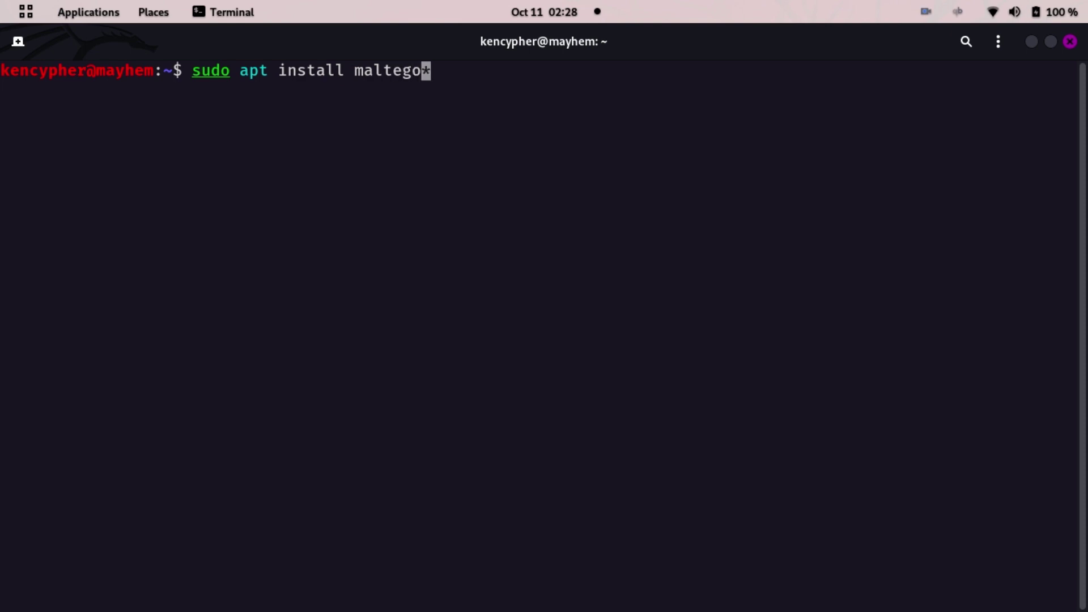
pyautogui.press('Return')
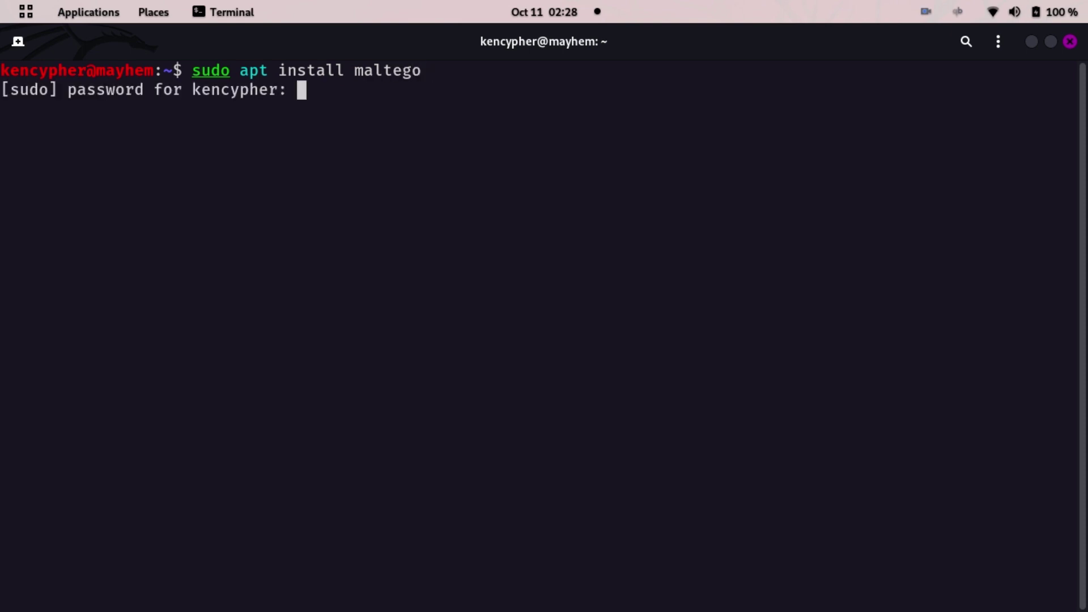
pyautogui.press('Return')
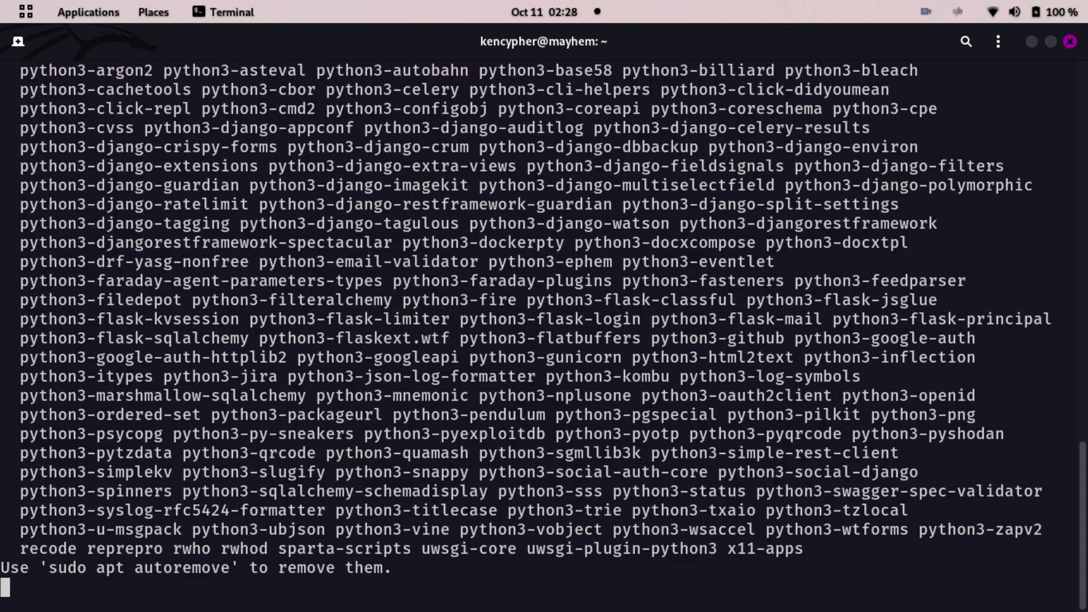
pyautogui.write('clear')
pyautogui.press('Return')
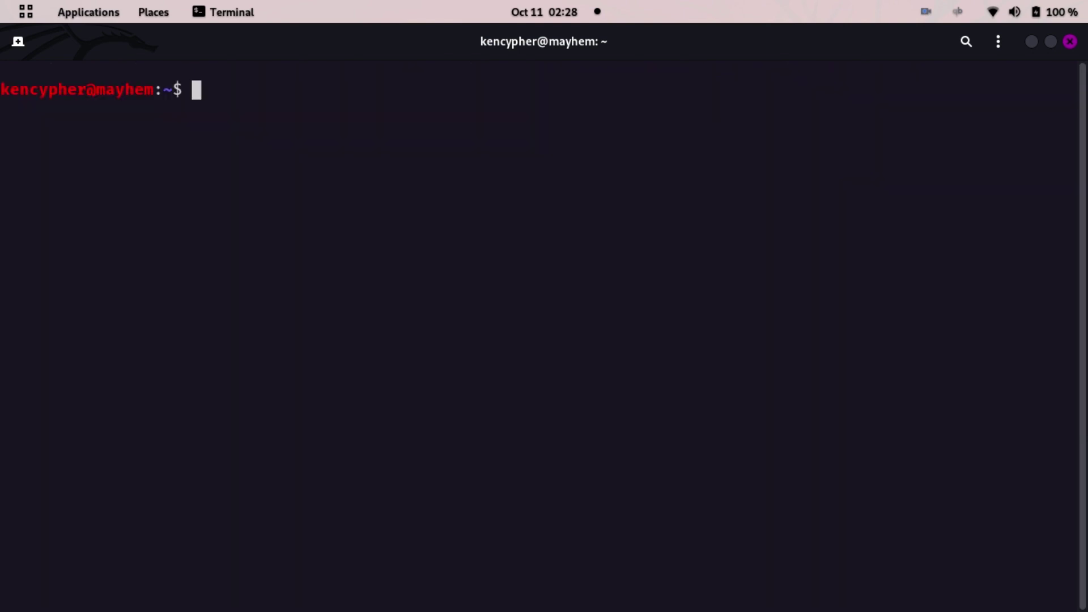
# Step: Open maltego.com in Firefox and go to Products > Download Maltego
pyautogui.click(434, 595)
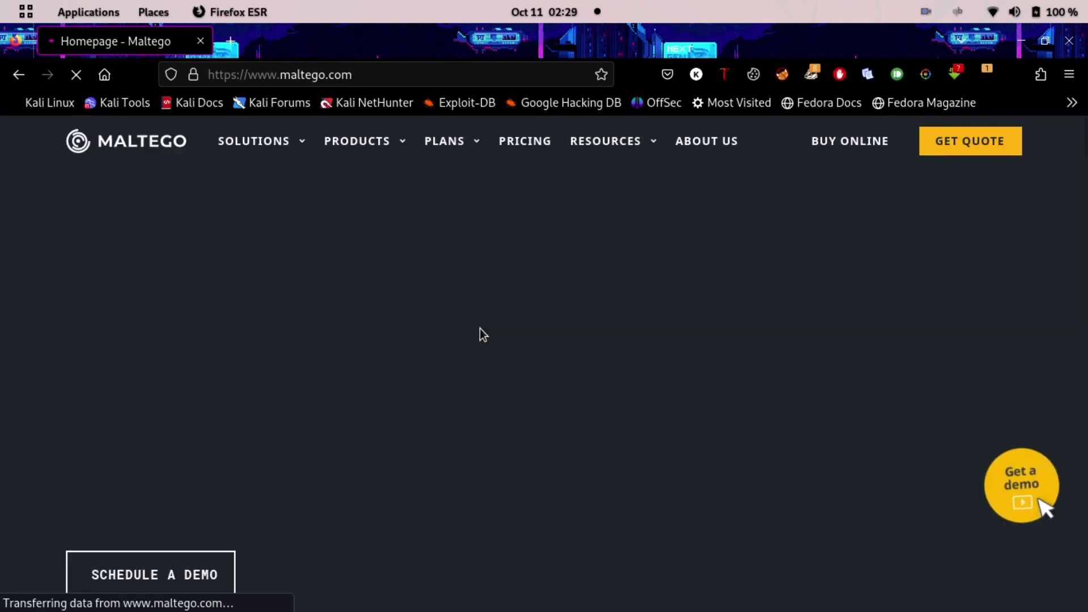
pyautogui.moveTo(328, 141)
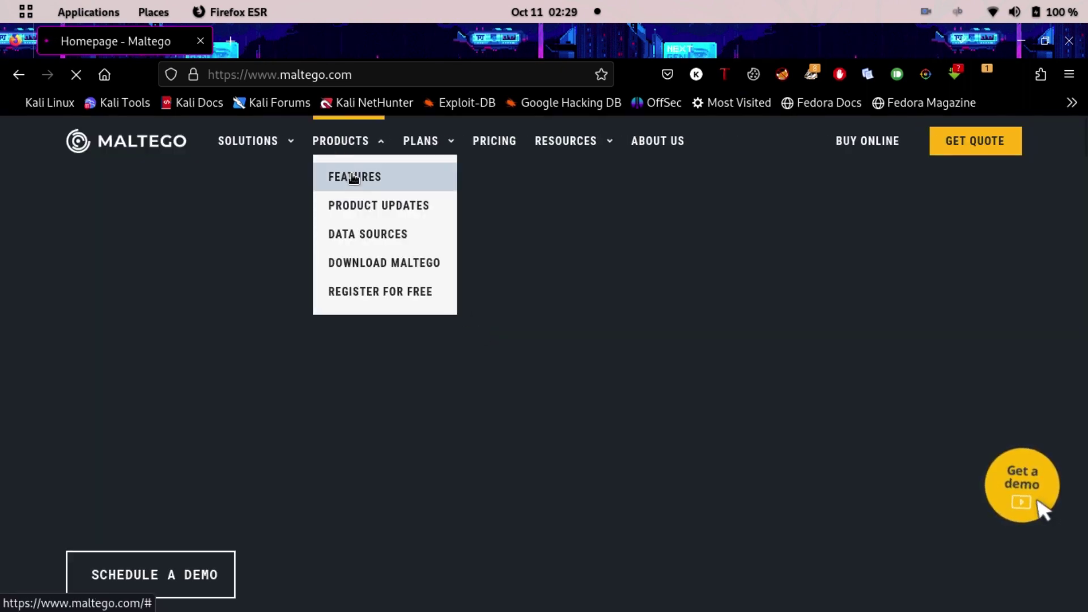
pyautogui.click(401, 274)
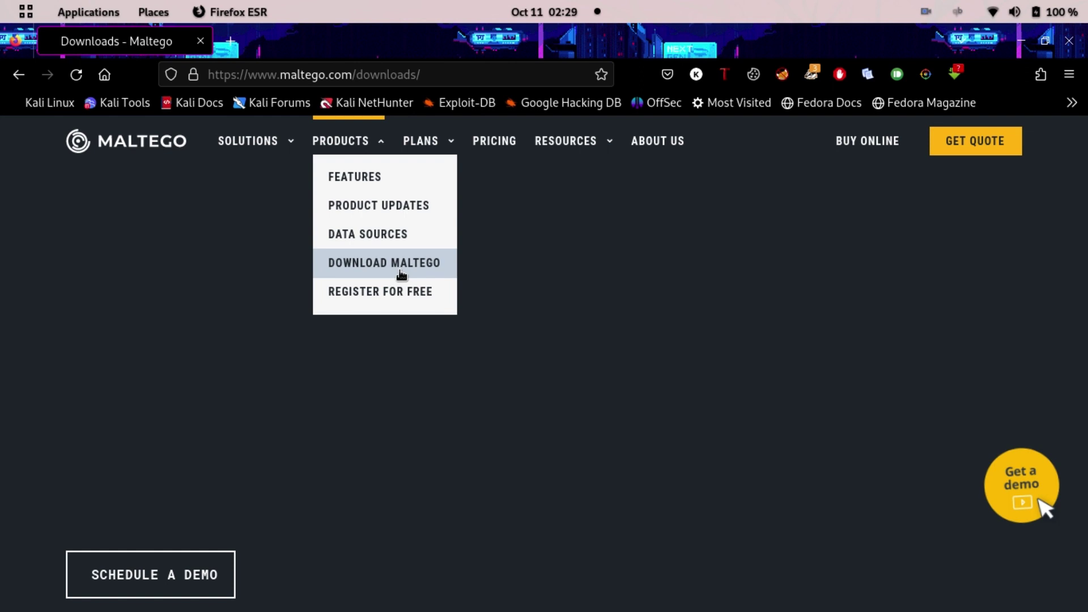
# Step: Review the Linux download options, keeping the .deb file type
pyautogui.scroll(-10, 399, 270)
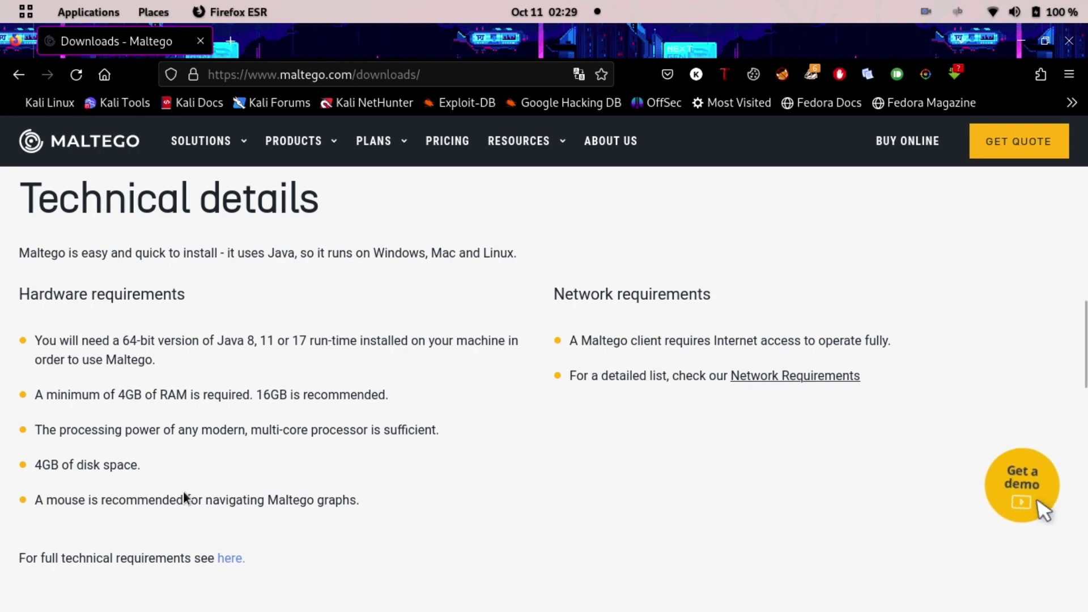
pyautogui.scroll(1, 184, 490)
pyautogui.scroll(5, 183, 491)
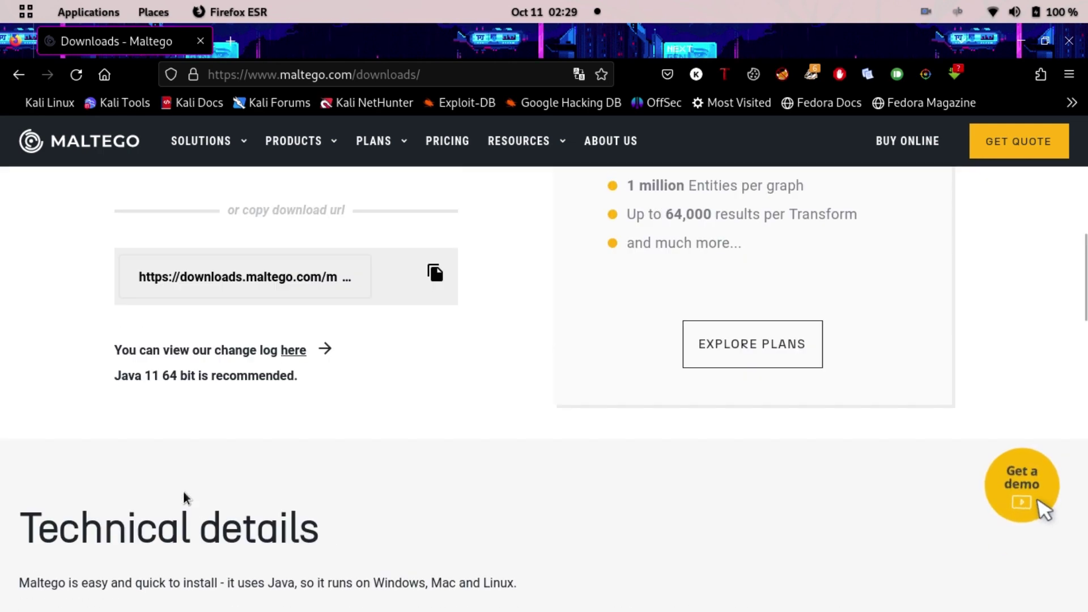
pyautogui.scroll(5, 450, 417)
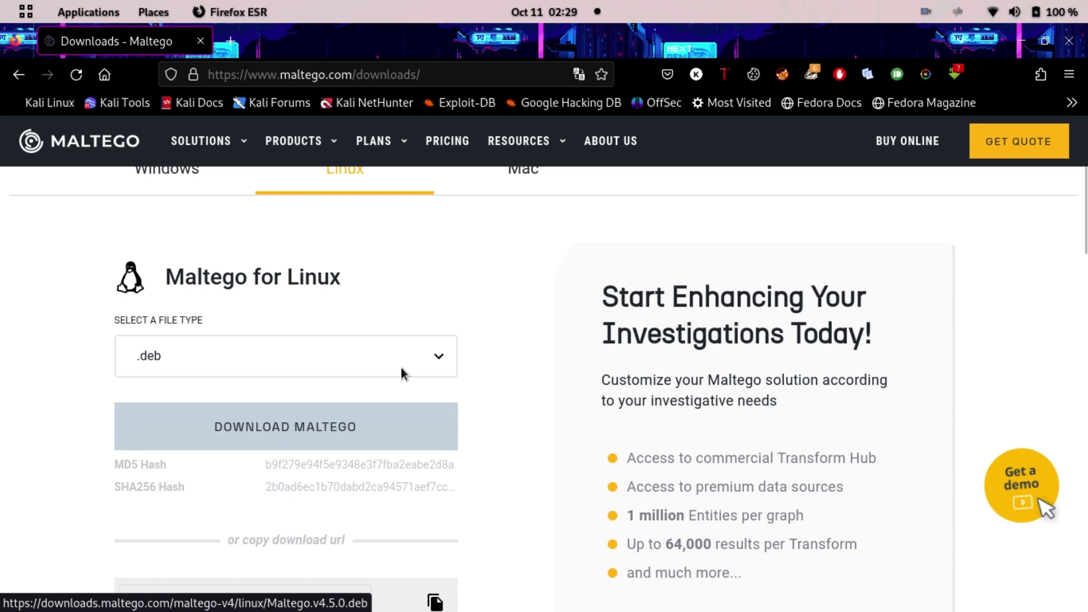
pyautogui.click(368, 352)
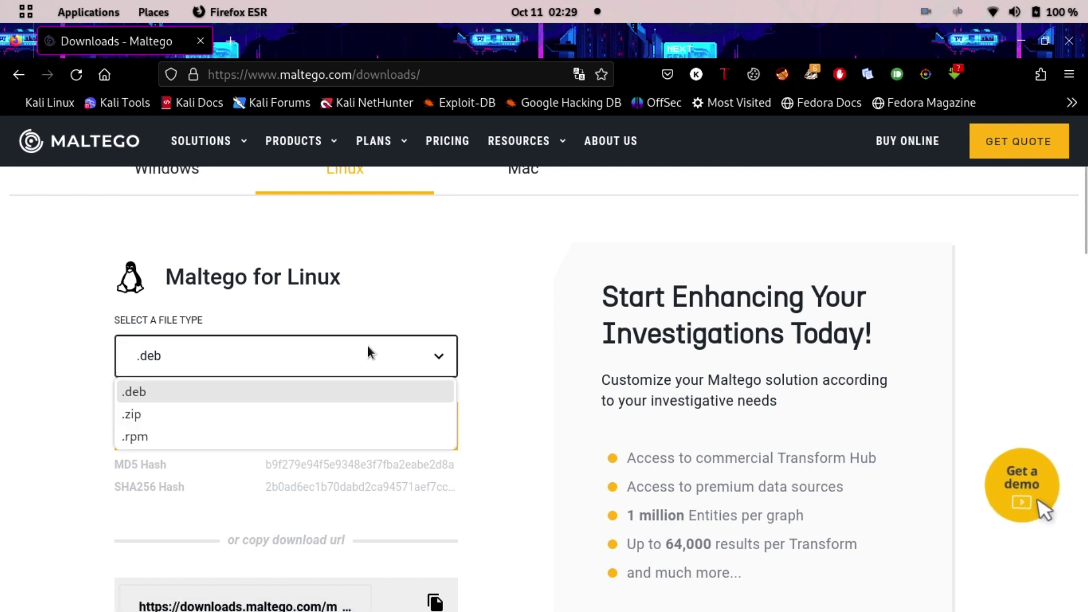
pyautogui.click(197, 184)
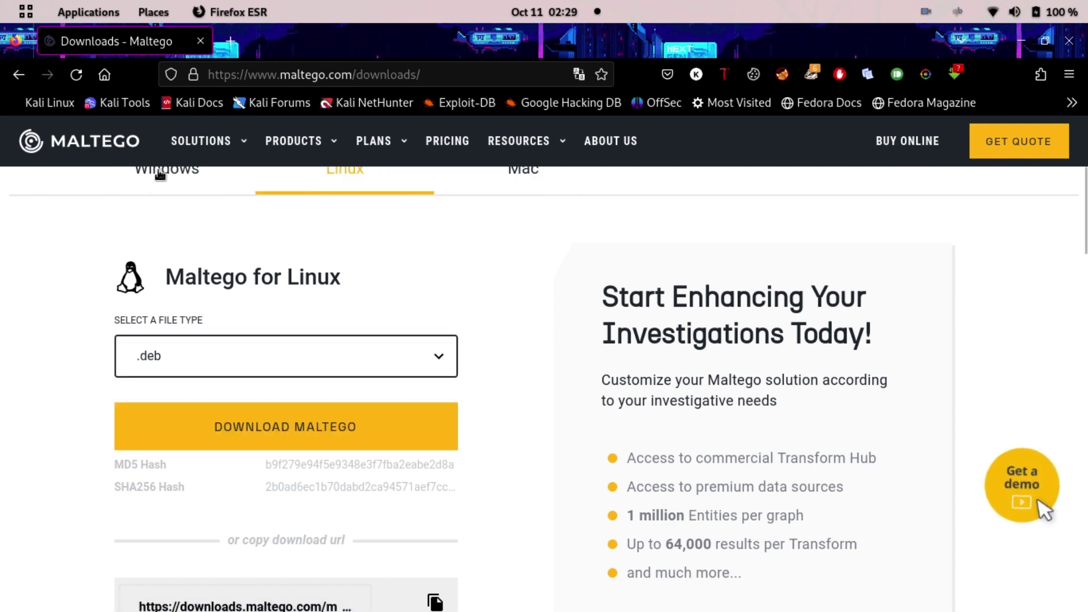
# Step: Switch to the Windows downloads with .exe + Java (x64), review requirements and hashes, and return to top
pyautogui.click(143, 181)
pyautogui.click(232, 366)
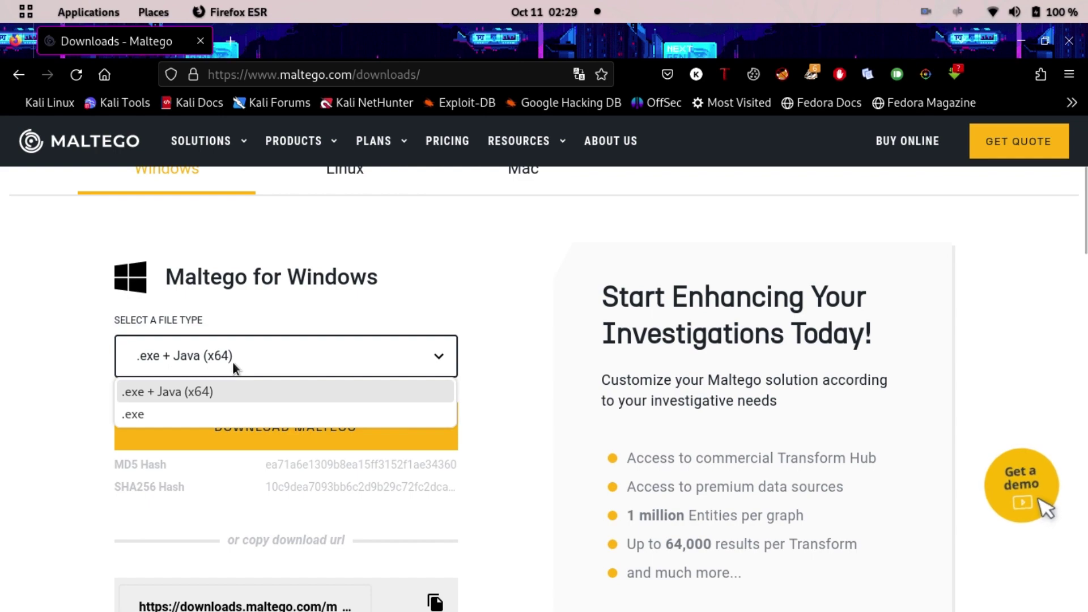
pyautogui.click(233, 362)
pyautogui.scroll(-5, 639, 410)
pyautogui.scroll(-10, 640, 417)
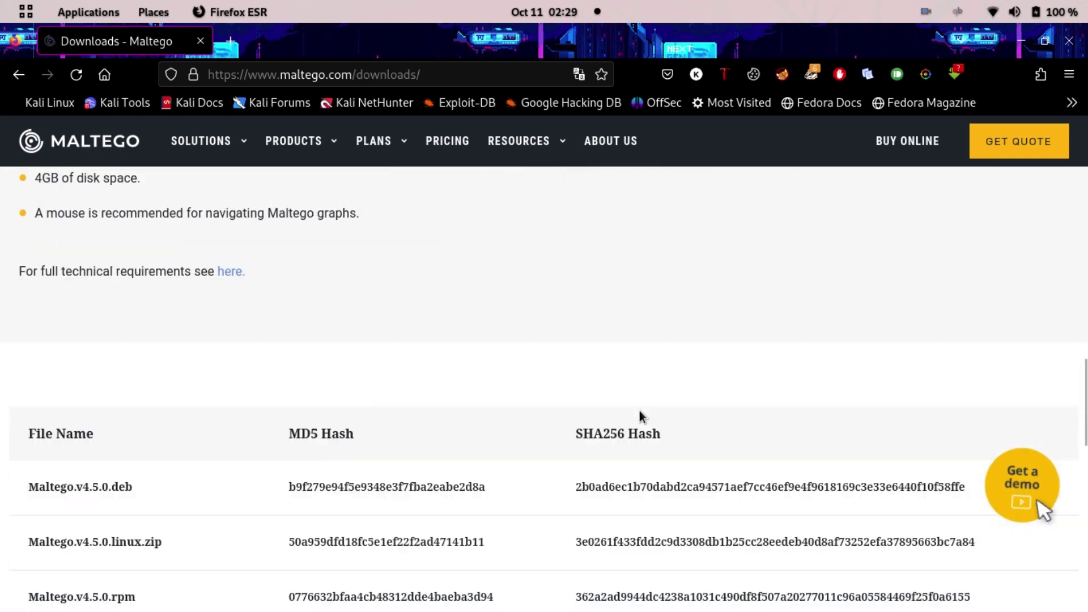
pyautogui.press('Home')
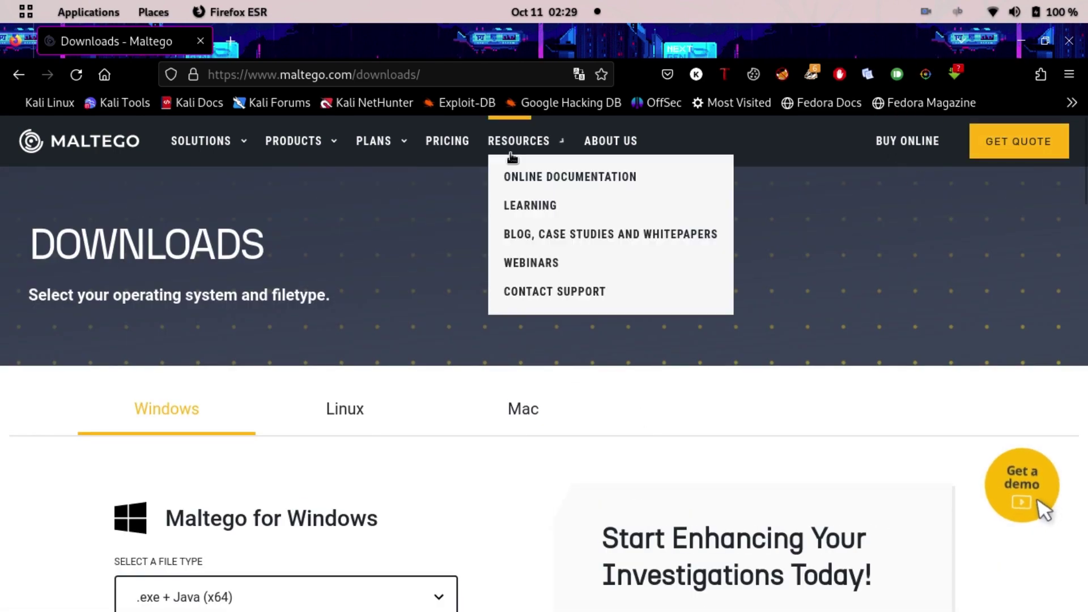
pyautogui.moveTo(331, 153)
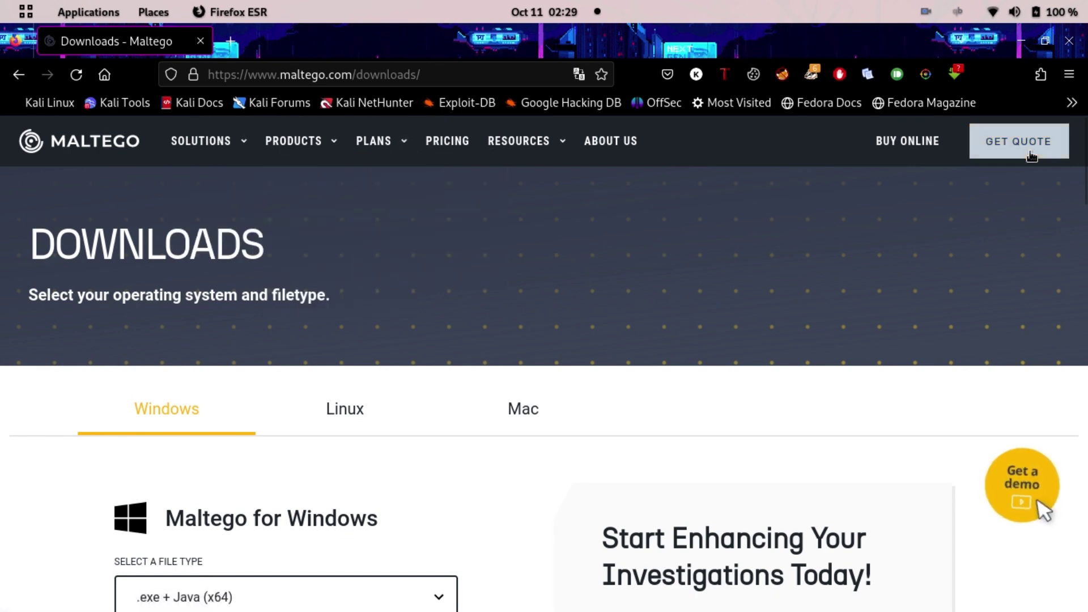
pyautogui.moveTo(526, 130)
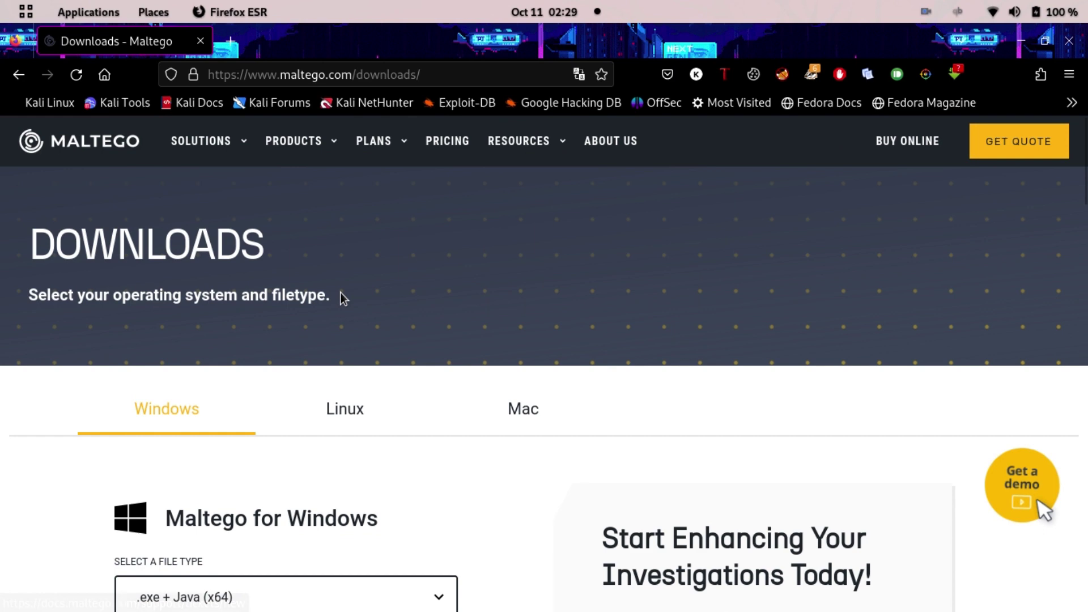
pyautogui.moveTo(693, 609)
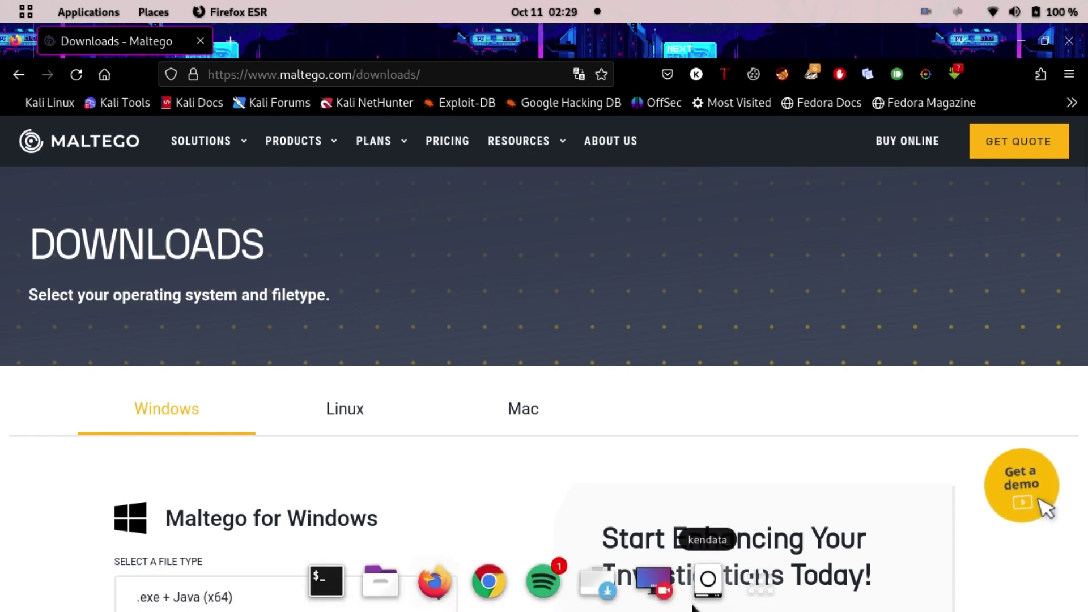
# Step: Search the applications for 'malt' and launch Maltego
pyautogui.click(752, 598)
pyautogui.write('malt')
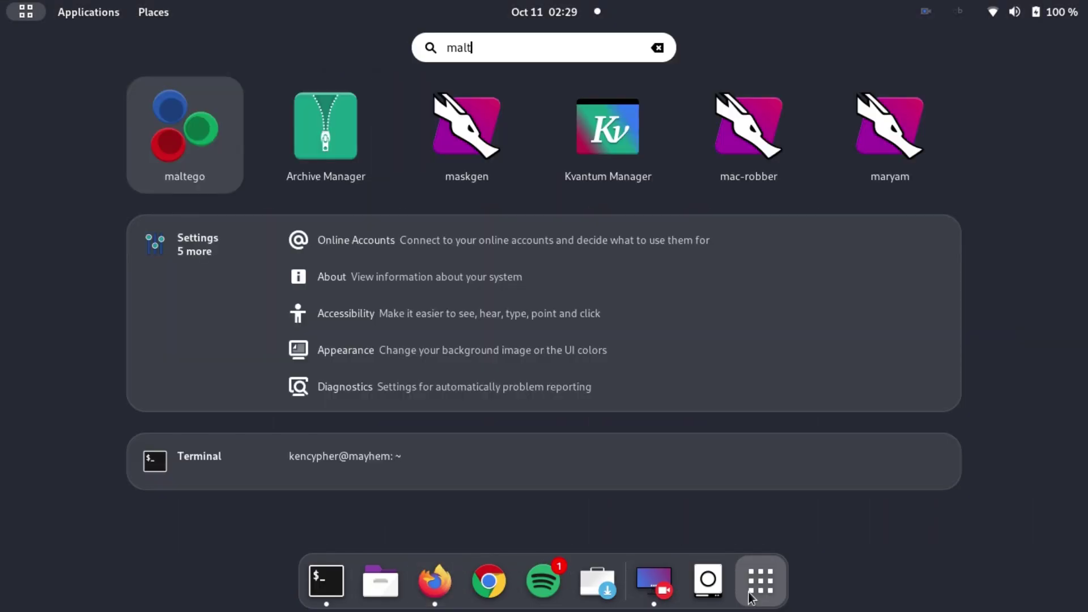
pyautogui.press('Return')
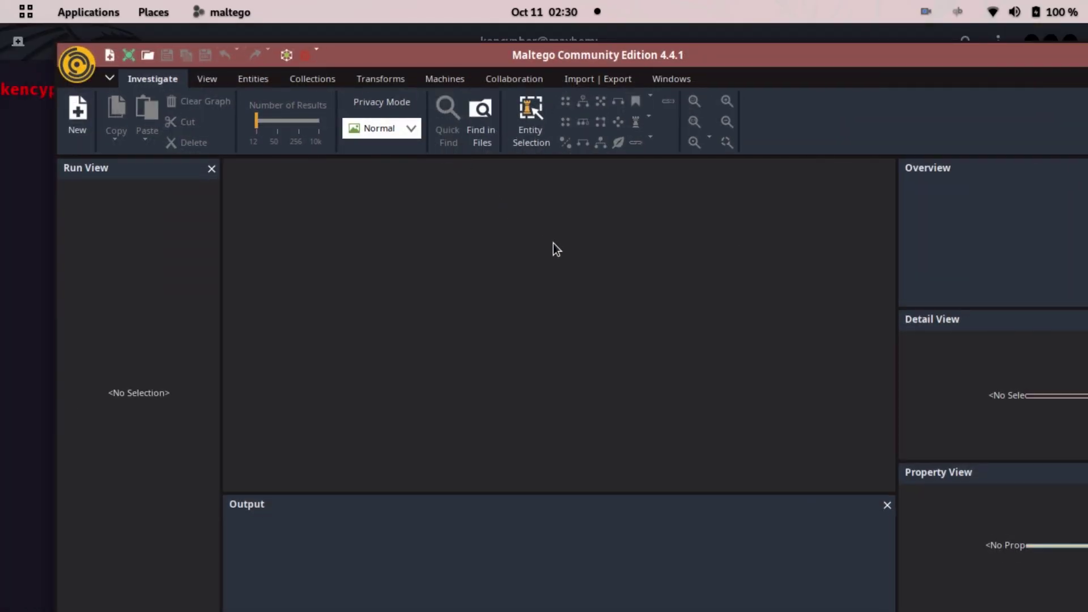
# Step: Reposition the Maltego window and maximize it to fill the screen with the Transform Hub
pyautogui.moveTo(363, 58); pyautogui.dragTo(408, 77)
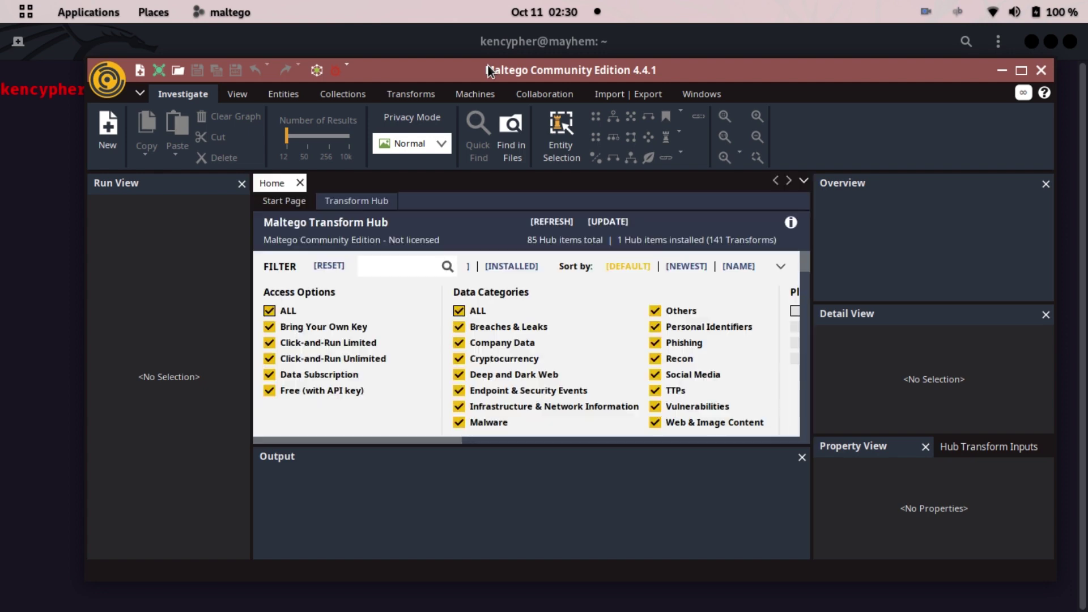
pyautogui.click(1022, 72)
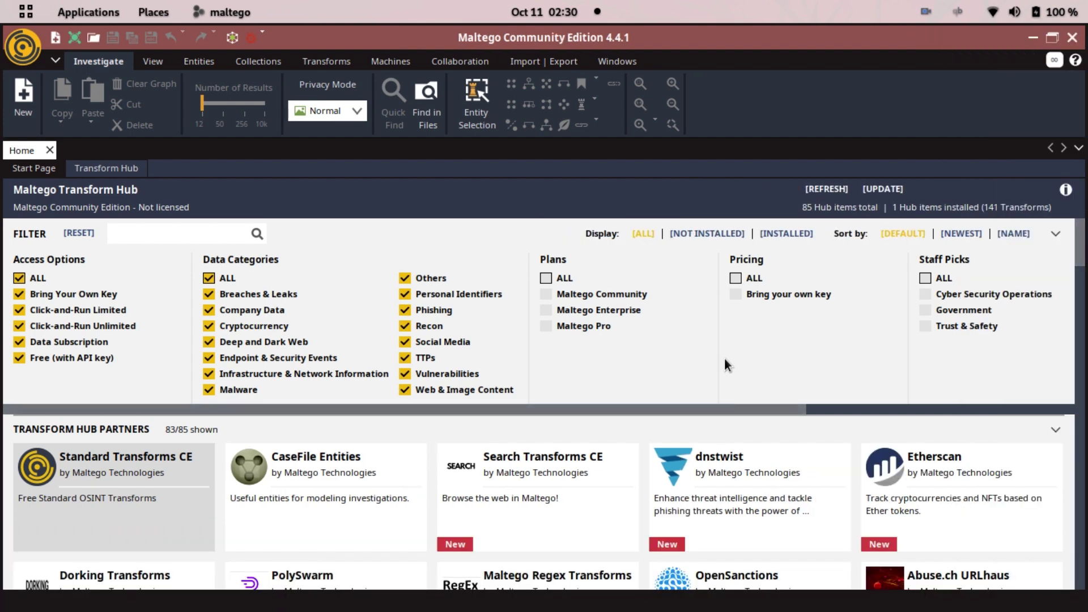
pyautogui.hscroll(1, 725, 362)
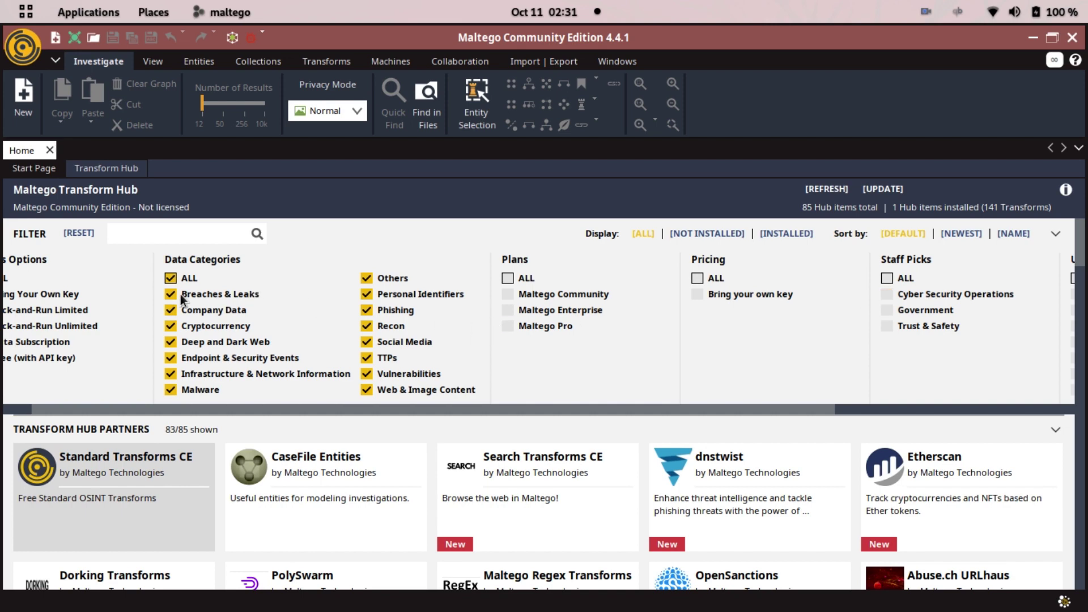
pyautogui.moveTo(259, 410); pyautogui.dragTo(127, 411)
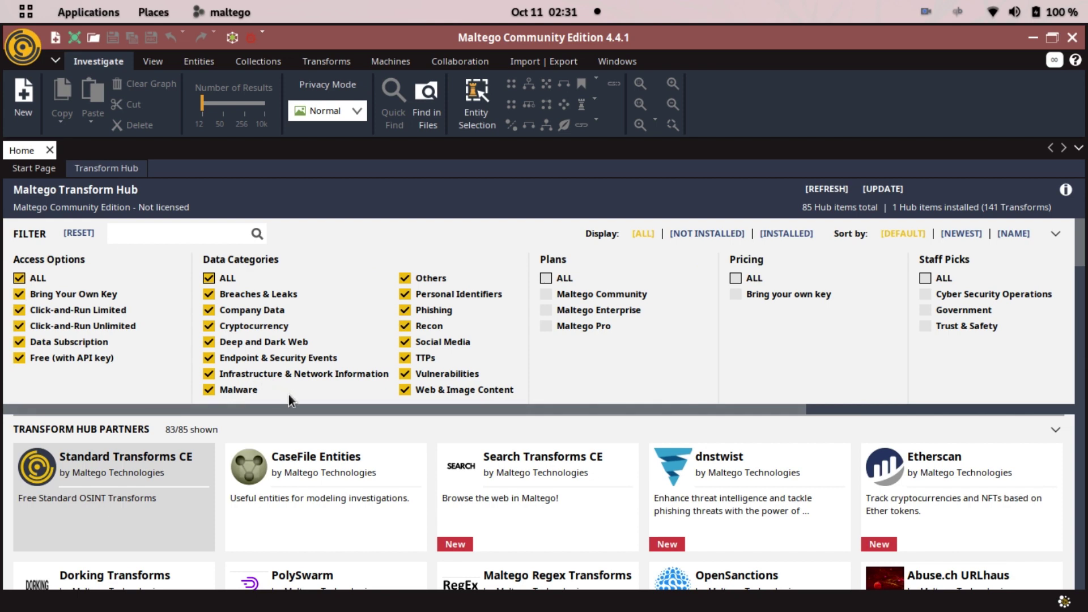
pyautogui.moveTo(887, 552)
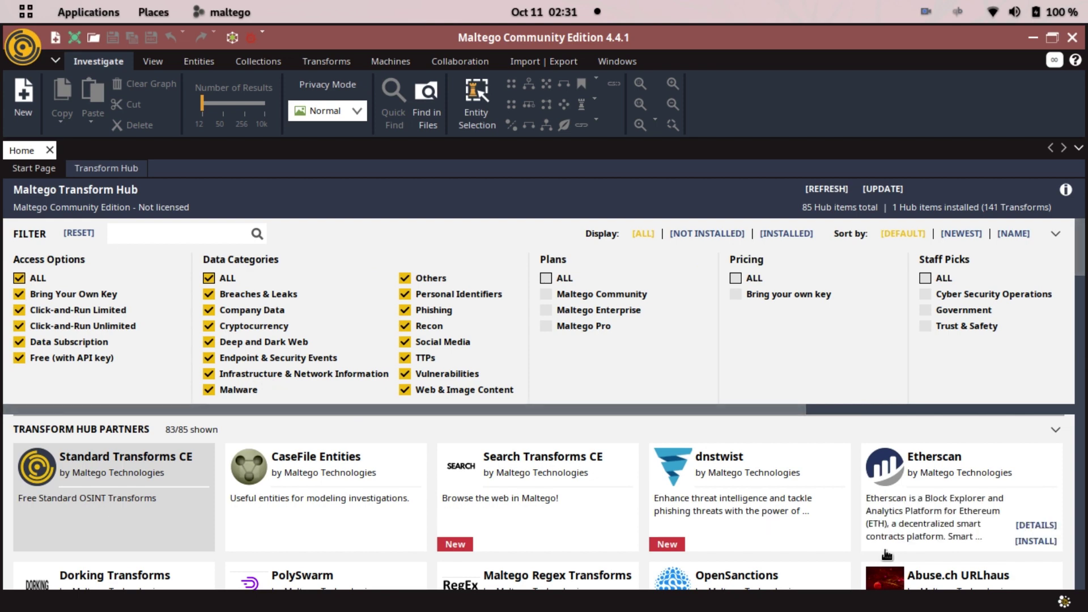